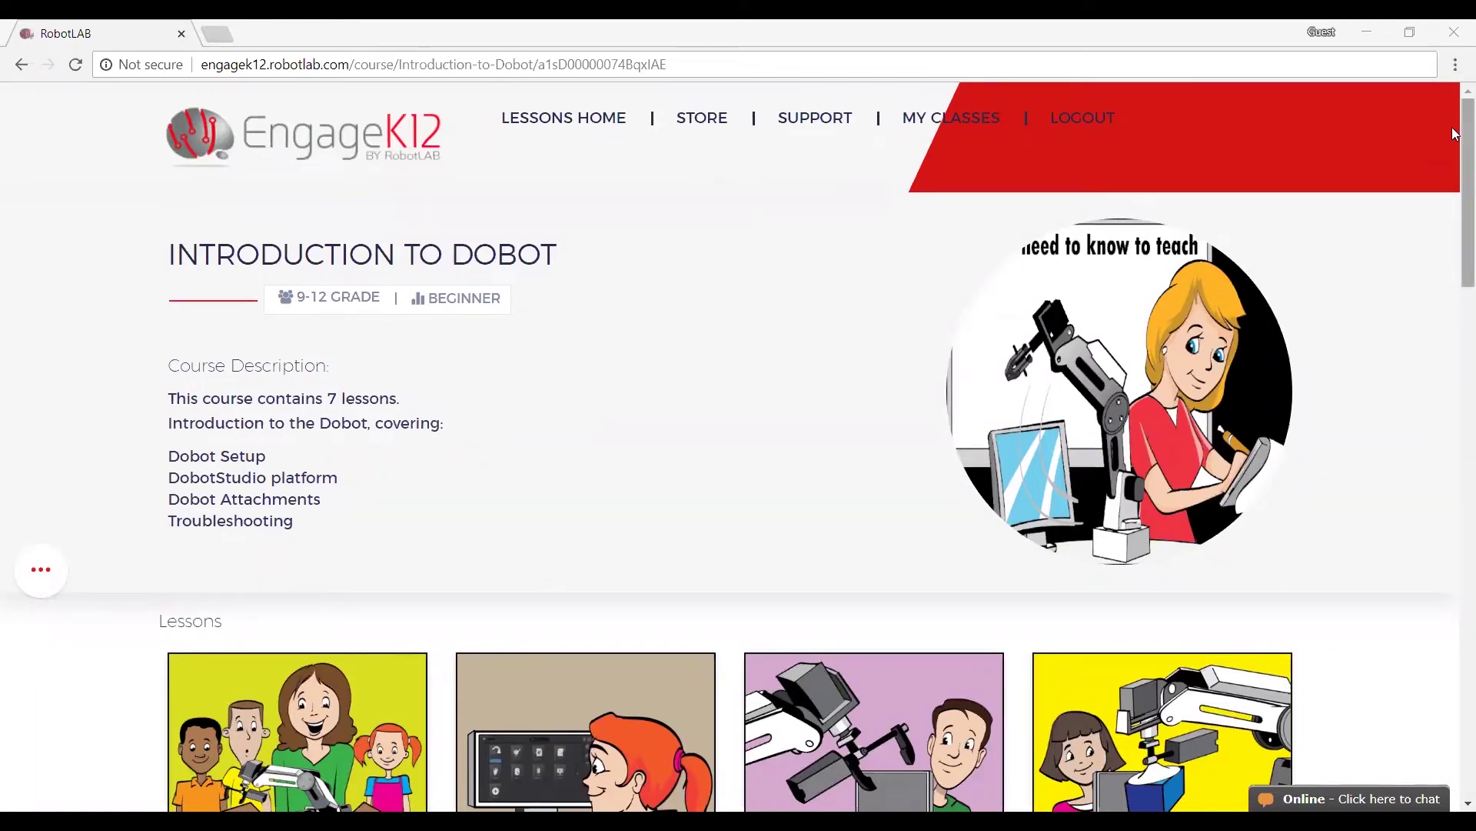
{"action": "left_click_drag", "start_coordinate": [1454, 131], "coordinate": [1454, 252]}
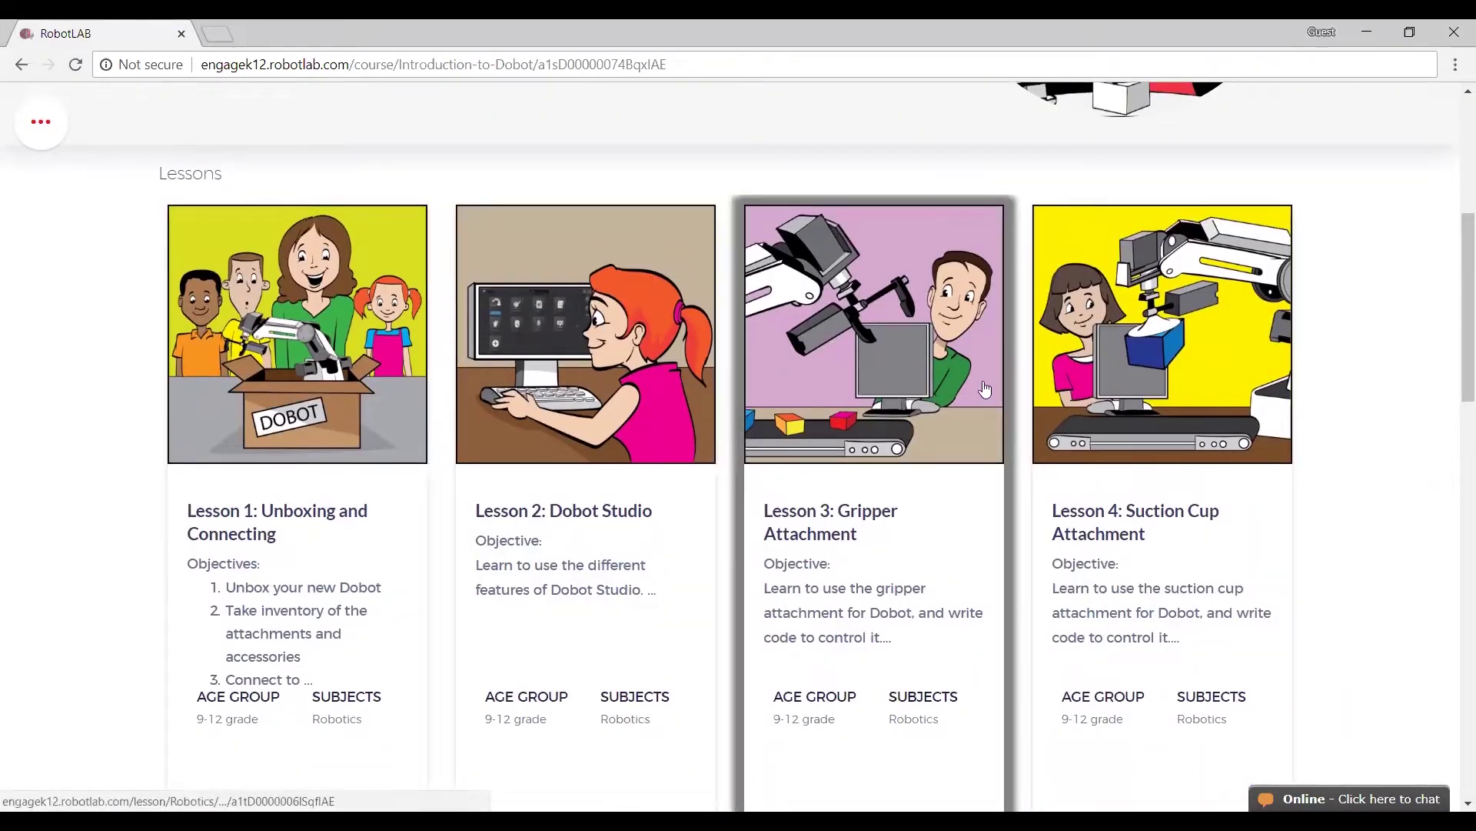
{"action": "scroll", "coordinate": [984, 388], "scroll_direction": "down", "scroll_amount": 3}
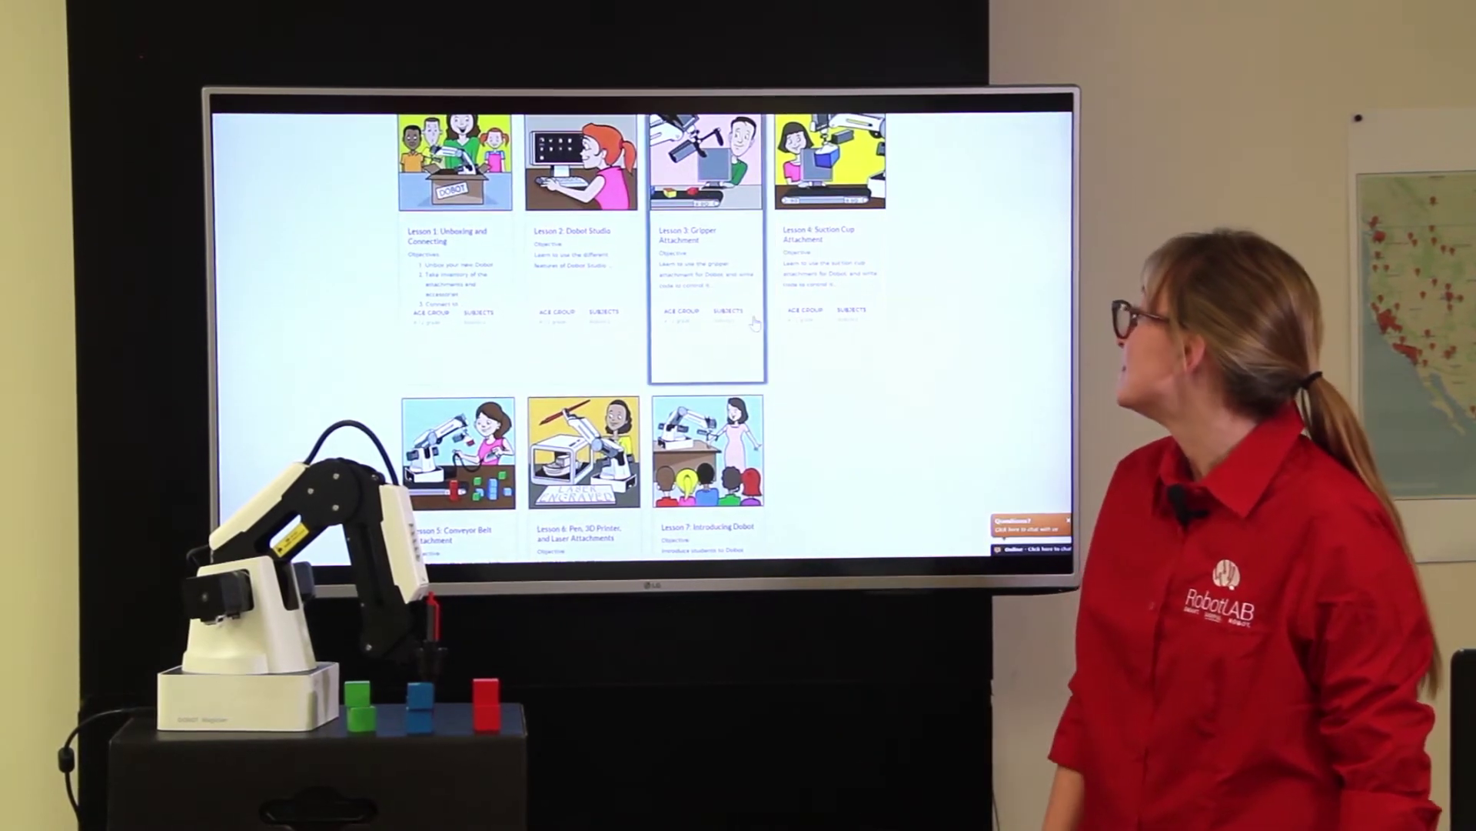
Open the Lesson 3: Gripper Attachment card and expand its Installation module.
{"action": "left_click", "coordinate": [756, 323]}
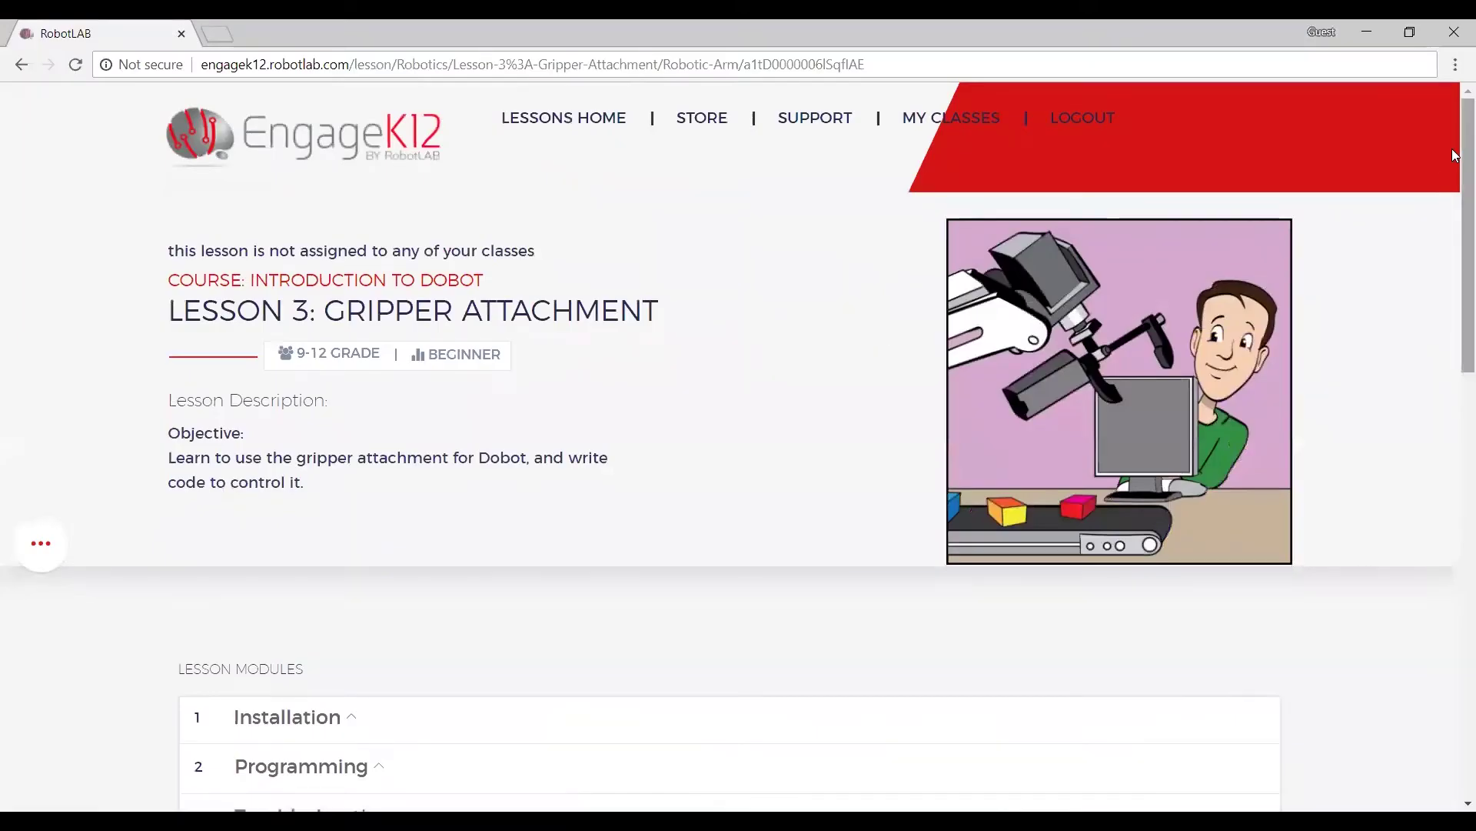
{"action": "left_click_drag", "start_coordinate": [1454, 155], "coordinate": [1456, 248]}
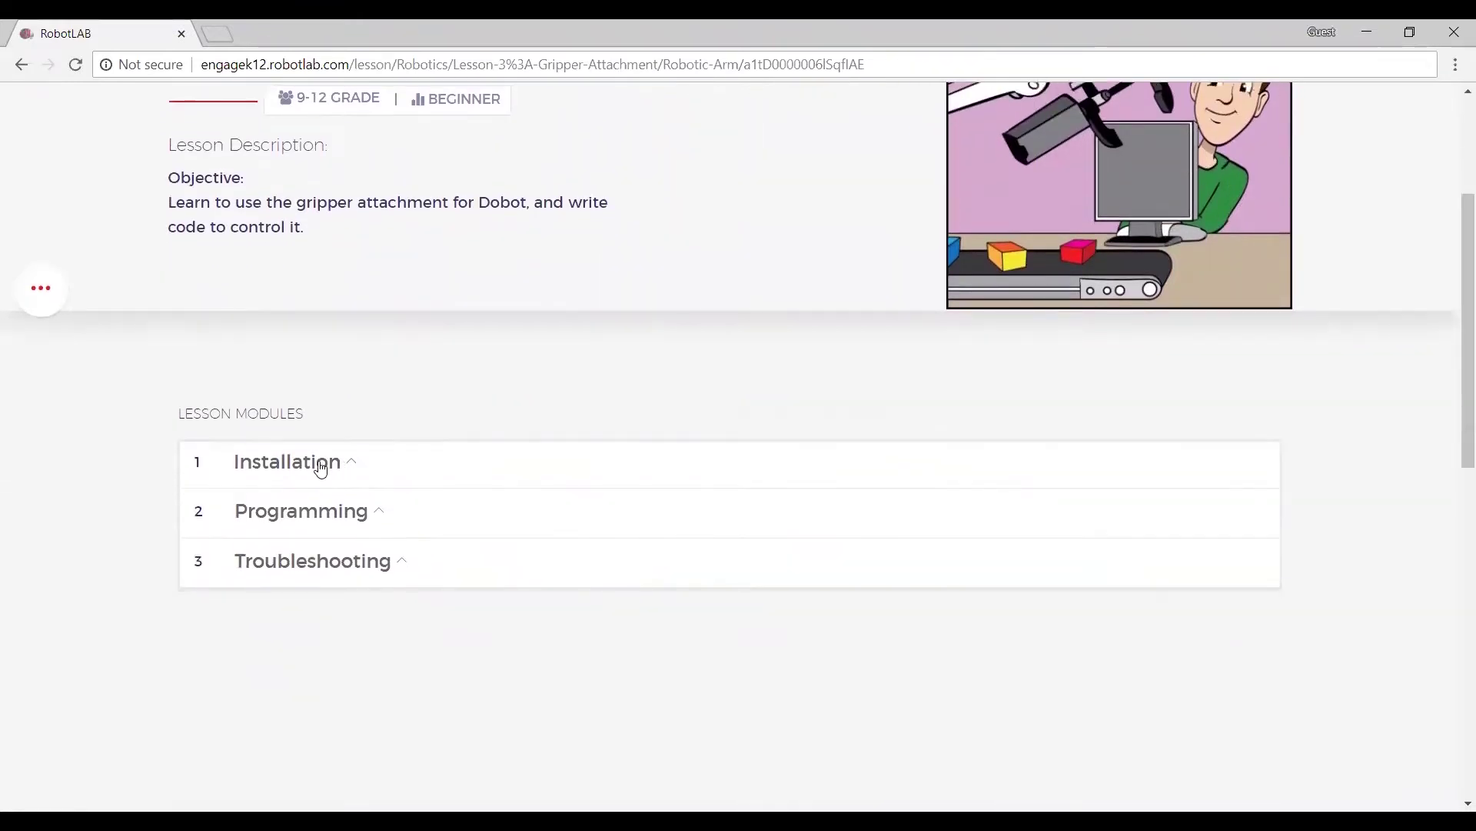
{"action": "left_click", "coordinate": [320, 465]}
{"action": "scroll", "coordinate": [527, 533], "scroll_direction": "down", "scroll_amount": 2}
{"action": "scroll", "coordinate": [527, 534], "scroll_direction": "down", "scroll_amount": 3}
{"action": "scroll", "coordinate": [526, 534], "scroll_direction": "down", "scroll_amount": 2}
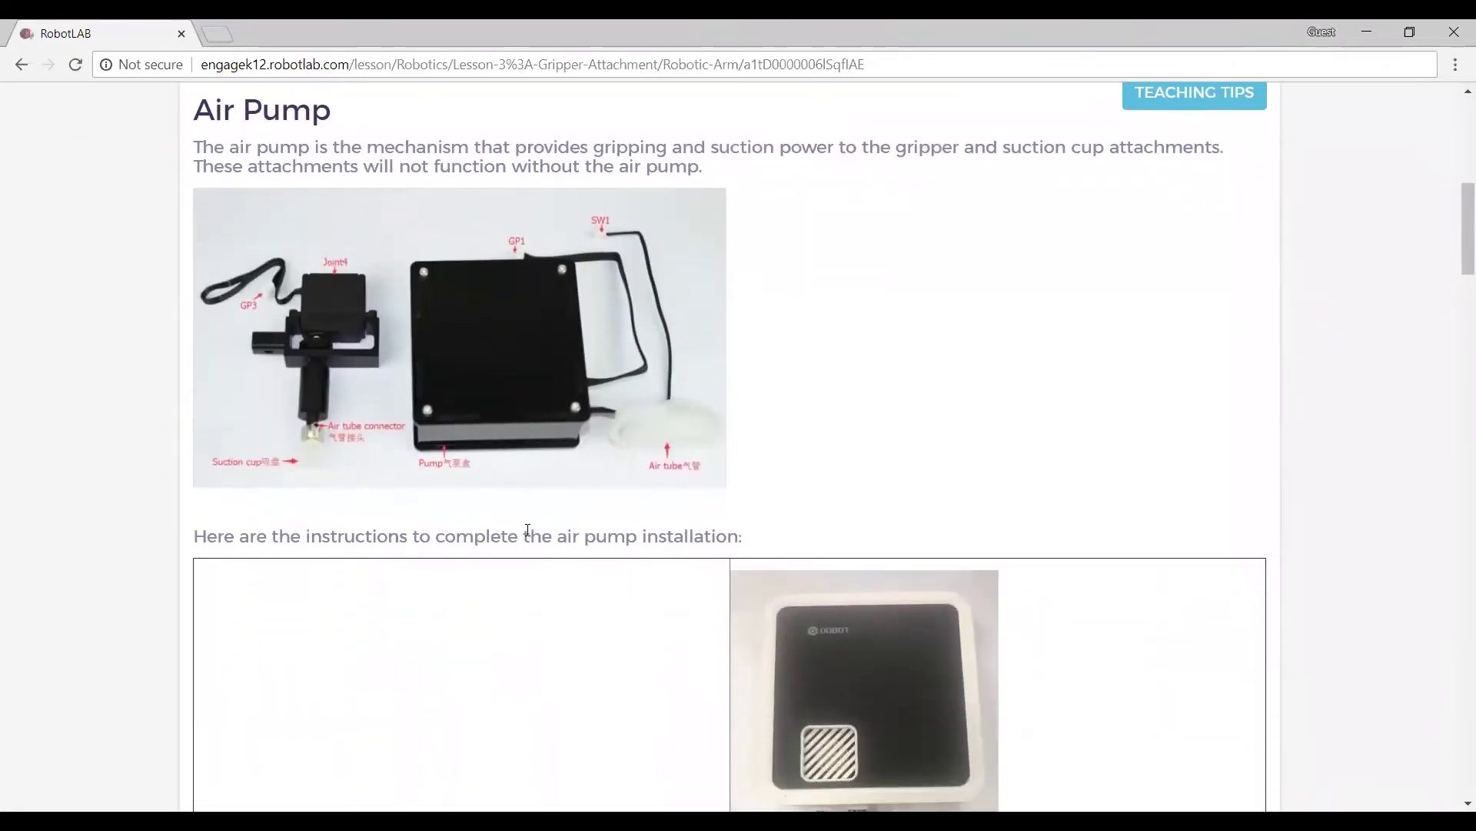
{"action": "scroll", "coordinate": [527, 533], "scroll_direction": "down", "scroll_amount": 4}
{"action": "scroll", "coordinate": [526, 533], "scroll_direction": "down", "scroll_amount": 3}
{"action": "scroll", "coordinate": [527, 533], "scroll_direction": "down", "scroll_amount": 5}
{"action": "scroll", "coordinate": [526, 533], "scroll_direction": "down", "scroll_amount": 3}
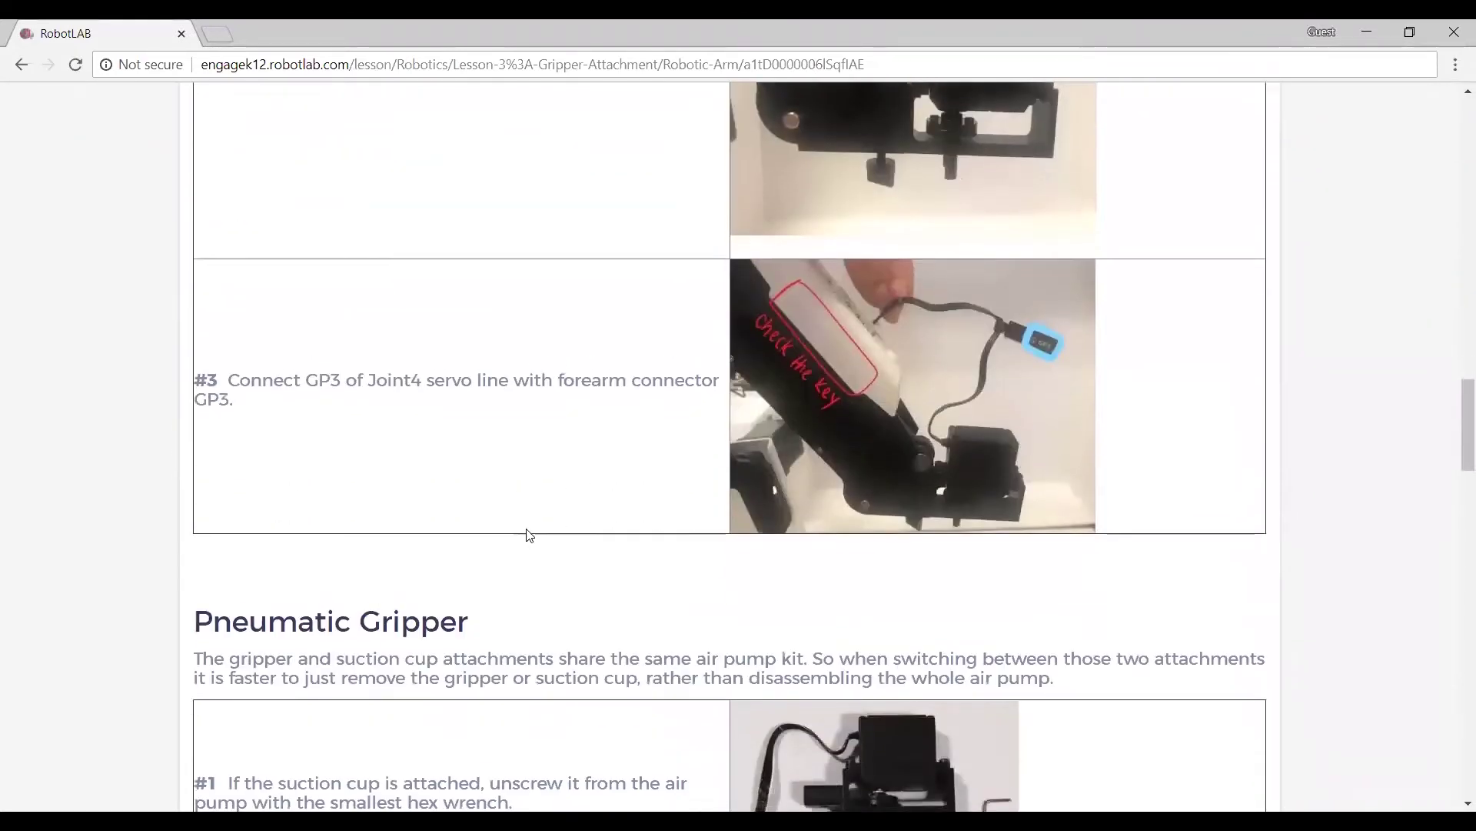
{"action": "scroll", "coordinate": [526, 533], "scroll_direction": "down", "scroll_amount": 3}
{"action": "scroll", "coordinate": [526, 533], "scroll_direction": "down", "scroll_amount": 3}
{"action": "scroll", "coordinate": [526, 533], "scroll_direction": "down", "scroll_amount": 3}
{"action": "scroll", "coordinate": [527, 533], "scroll_direction": "down", "scroll_amount": 3}
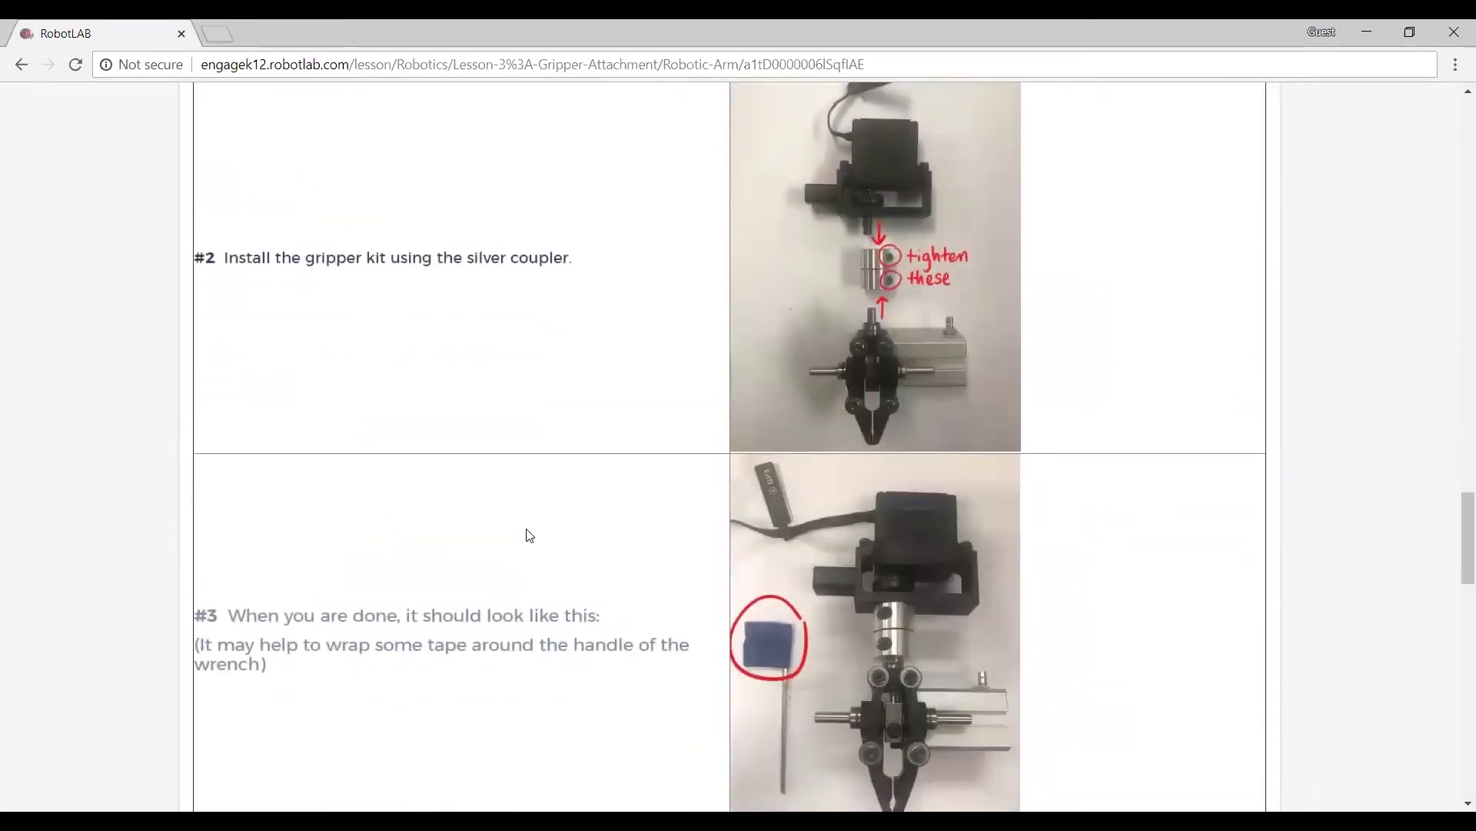
{"action": "scroll", "coordinate": [526, 533], "scroll_direction": "down", "scroll_amount": 4}
{"action": "scroll", "coordinate": [526, 533], "scroll_direction": "down", "scroll_amount": 3}
{"action": "scroll", "coordinate": [526, 533], "scroll_direction": "down", "scroll_amount": 1}
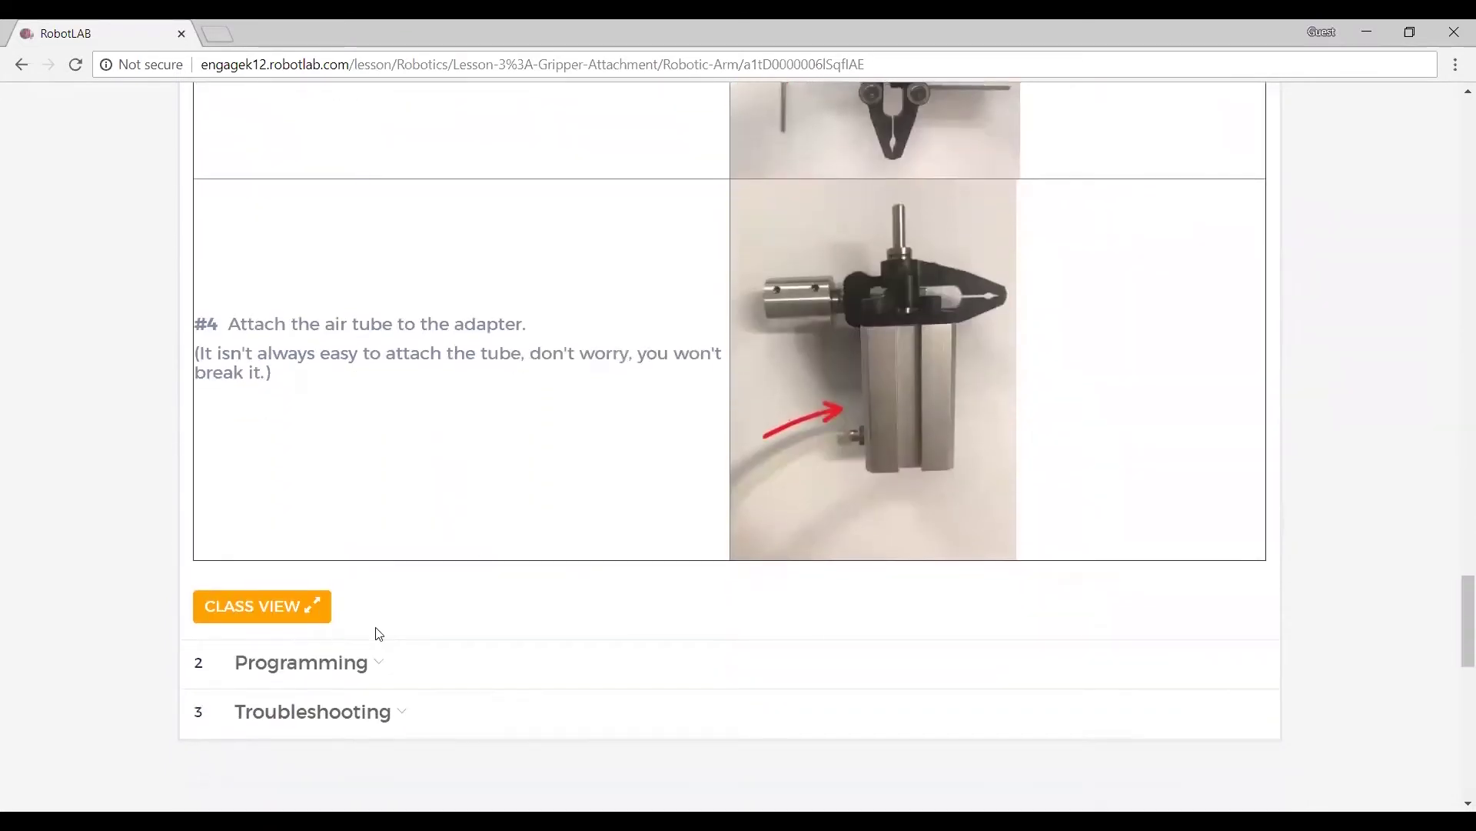
After the air pump and pneumatic gripper steps, expand the Programming module.
{"action": "left_click", "coordinate": [307, 669]}
{"action": "scroll", "coordinate": [449, 325], "scroll_direction": "down", "scroll_amount": 10}
{"action": "scroll", "coordinate": [450, 325], "scroll_direction": "up", "scroll_amount": 6}
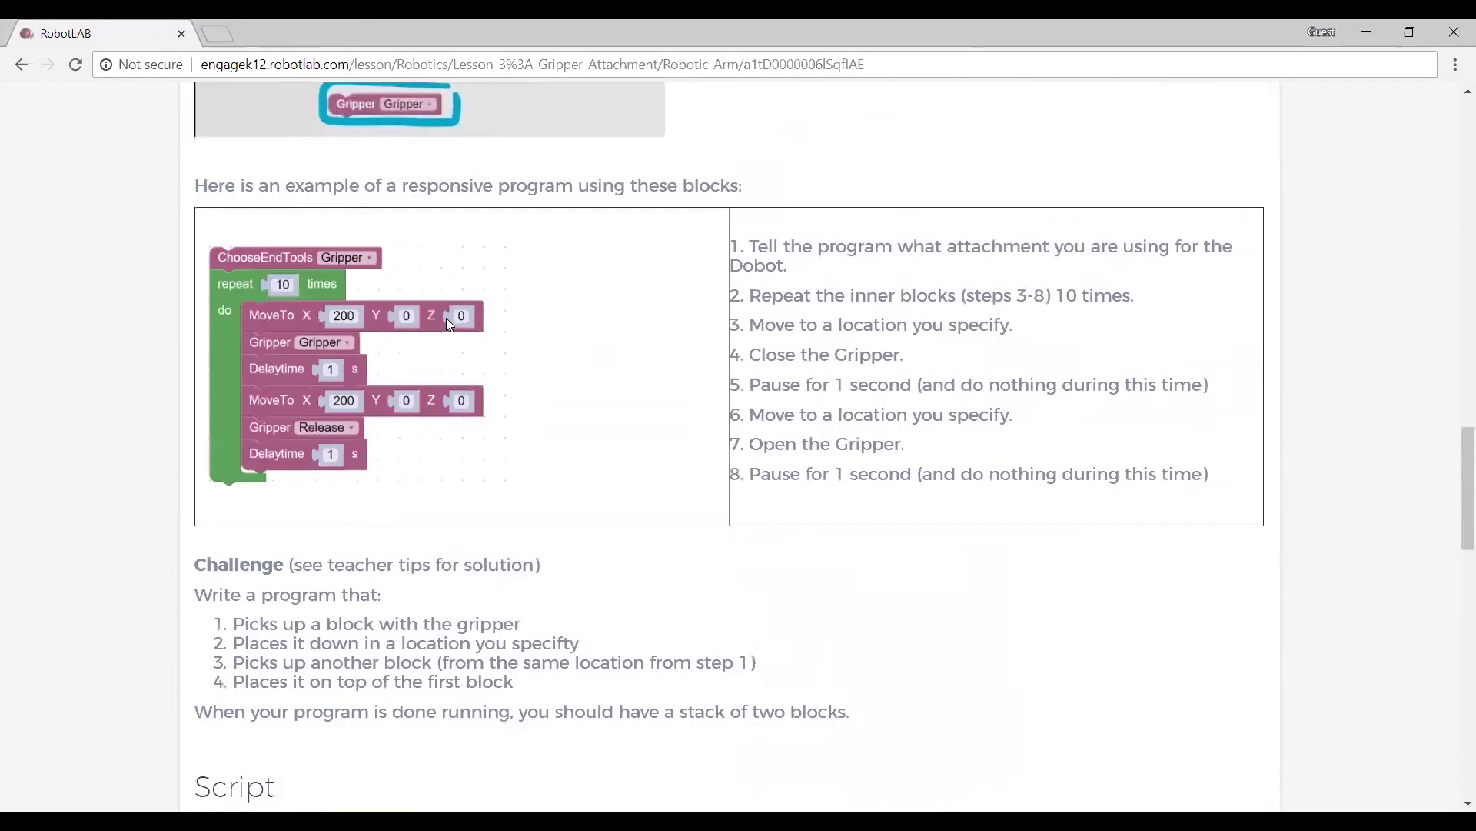
{"action": "scroll", "coordinate": [449, 325], "scroll_direction": "up", "scroll_amount": 1}
{"action": "scroll", "coordinate": [449, 324], "scroll_direction": "up", "scroll_amount": 5}
{"action": "scroll", "coordinate": [448, 325], "scroll_direction": "up", "scroll_amount": 2}
{"action": "scroll", "coordinate": [450, 324], "scroll_direction": "up", "scroll_amount": 3}
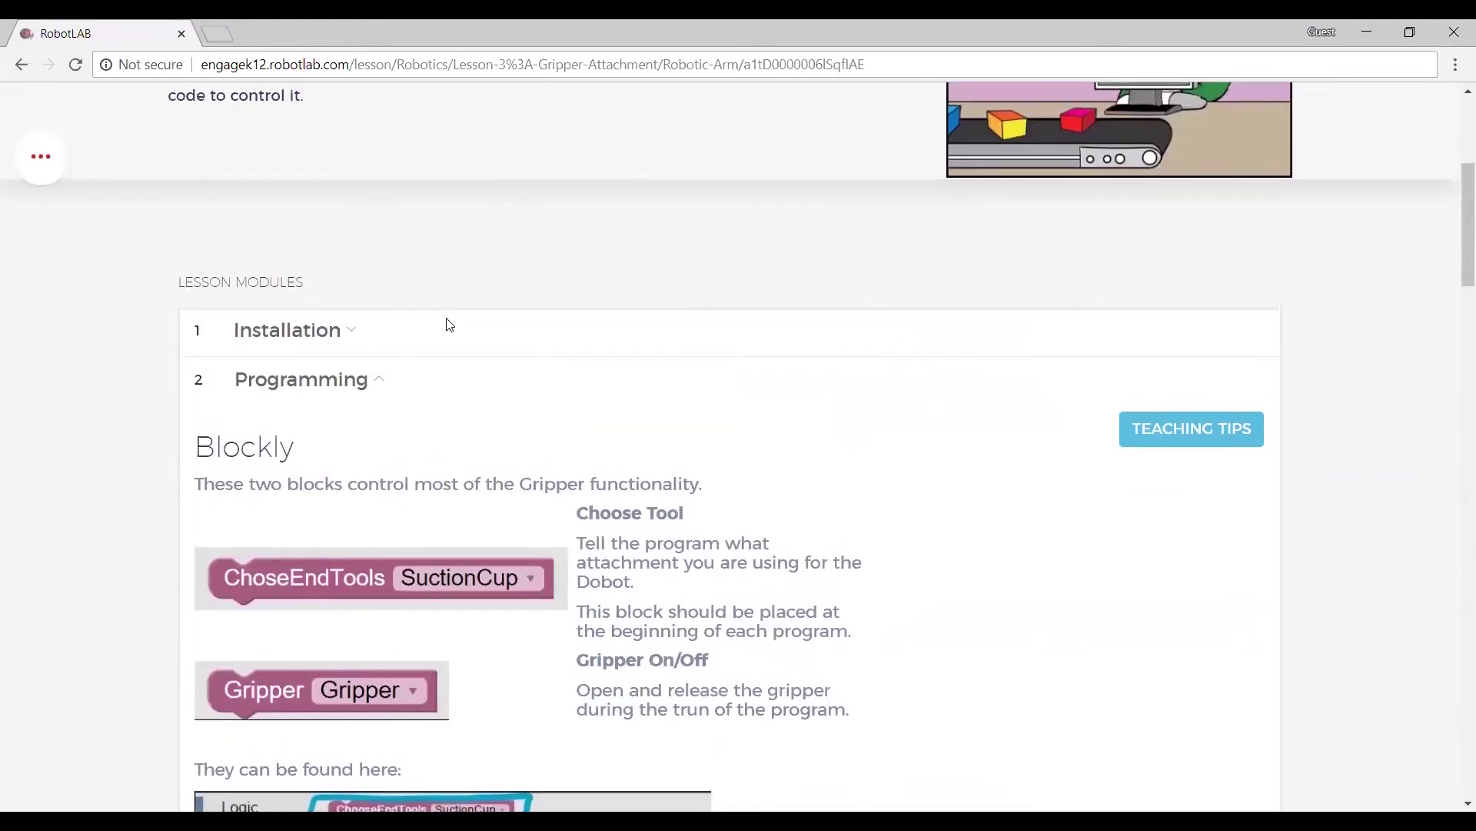
{"action": "scroll", "coordinate": [449, 324], "scroll_direction": "down", "scroll_amount": 2}
{"action": "scroll", "coordinate": [448, 324], "scroll_direction": "down", "scroll_amount": 1}
{"action": "scroll", "coordinate": [449, 325], "scroll_direction": "down", "scroll_amount": 1}
{"action": "scroll", "coordinate": [449, 325], "scroll_direction": "down", "scroll_amount": 1}
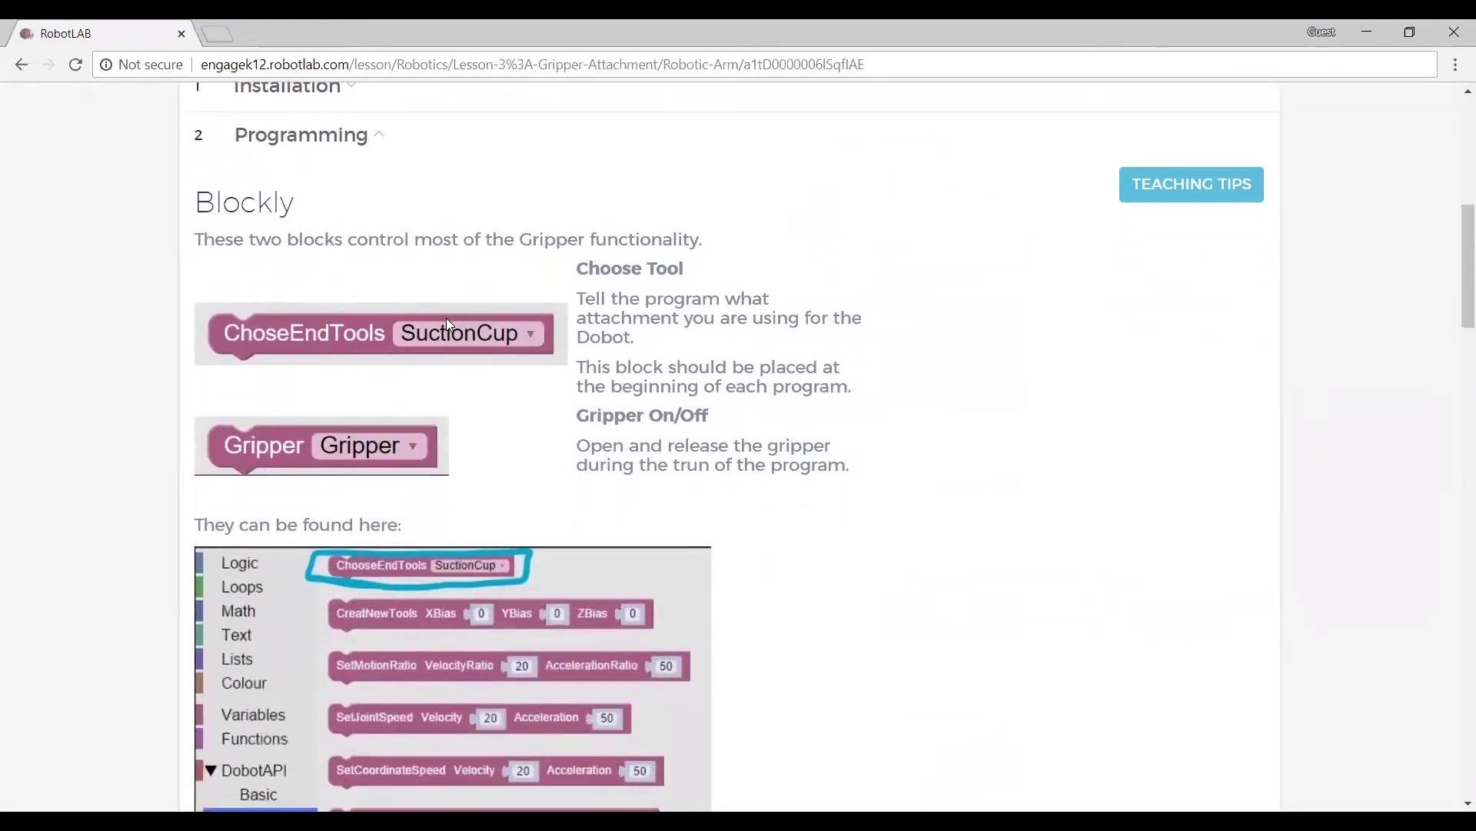
{"action": "scroll", "coordinate": [449, 325], "scroll_direction": "down", "scroll_amount": 1}
{"action": "scroll", "coordinate": [449, 323], "scroll_direction": "down", "scroll_amount": 2}
{"action": "scroll", "coordinate": [448, 324], "scroll_direction": "down", "scroll_amount": 1}
{"action": "scroll", "coordinate": [449, 325], "scroll_direction": "down", "scroll_amount": 2}
{"action": "scroll", "coordinate": [448, 324], "scroll_direction": "down", "scroll_amount": 1}
{"action": "scroll", "coordinate": [446, 317], "scroll_direction": "down", "scroll_amount": 3}
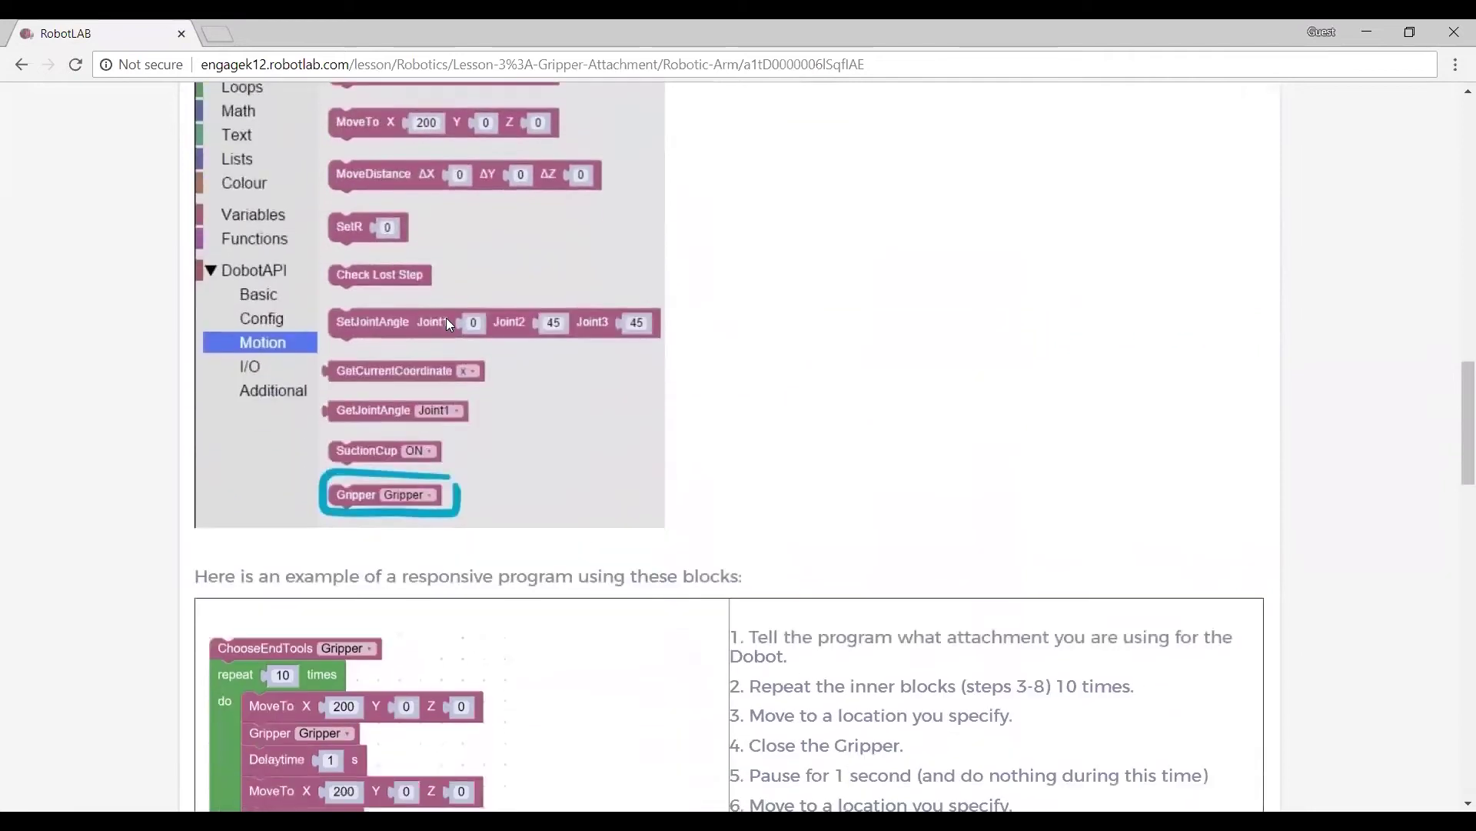
{"action": "scroll", "coordinate": [447, 317], "scroll_direction": "down", "scroll_amount": 2}
{"action": "scroll", "coordinate": [447, 317], "scroll_direction": "down", "scroll_amount": 2}
{"action": "scroll", "coordinate": [446, 318], "scroll_direction": "down", "scroll_amount": 3}
{"action": "scroll", "coordinate": [449, 323], "scroll_direction": "down", "scroll_amount": 2}
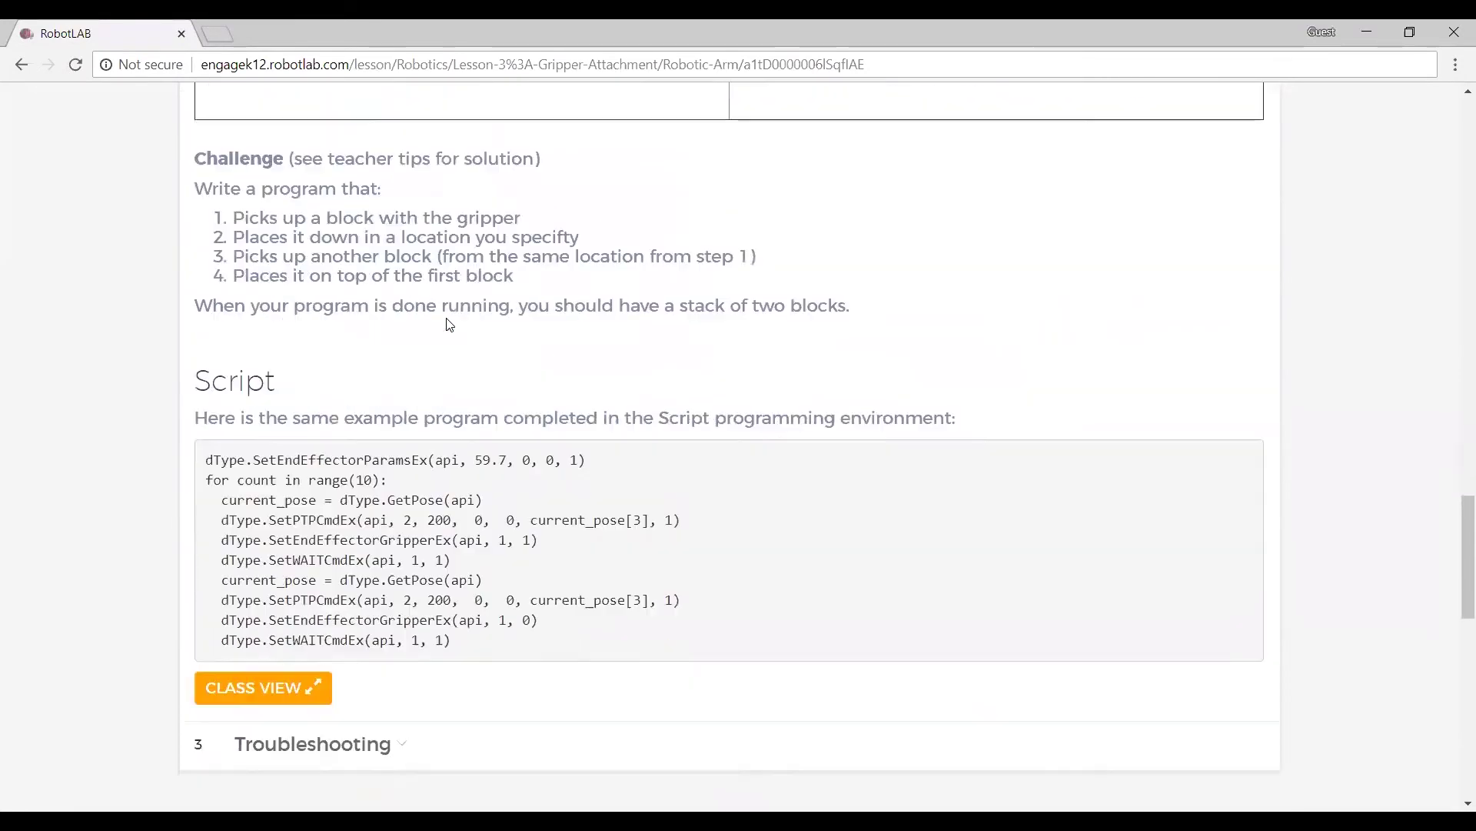
{"action": "scroll", "coordinate": [448, 324], "scroll_direction": "down", "scroll_amount": 2}
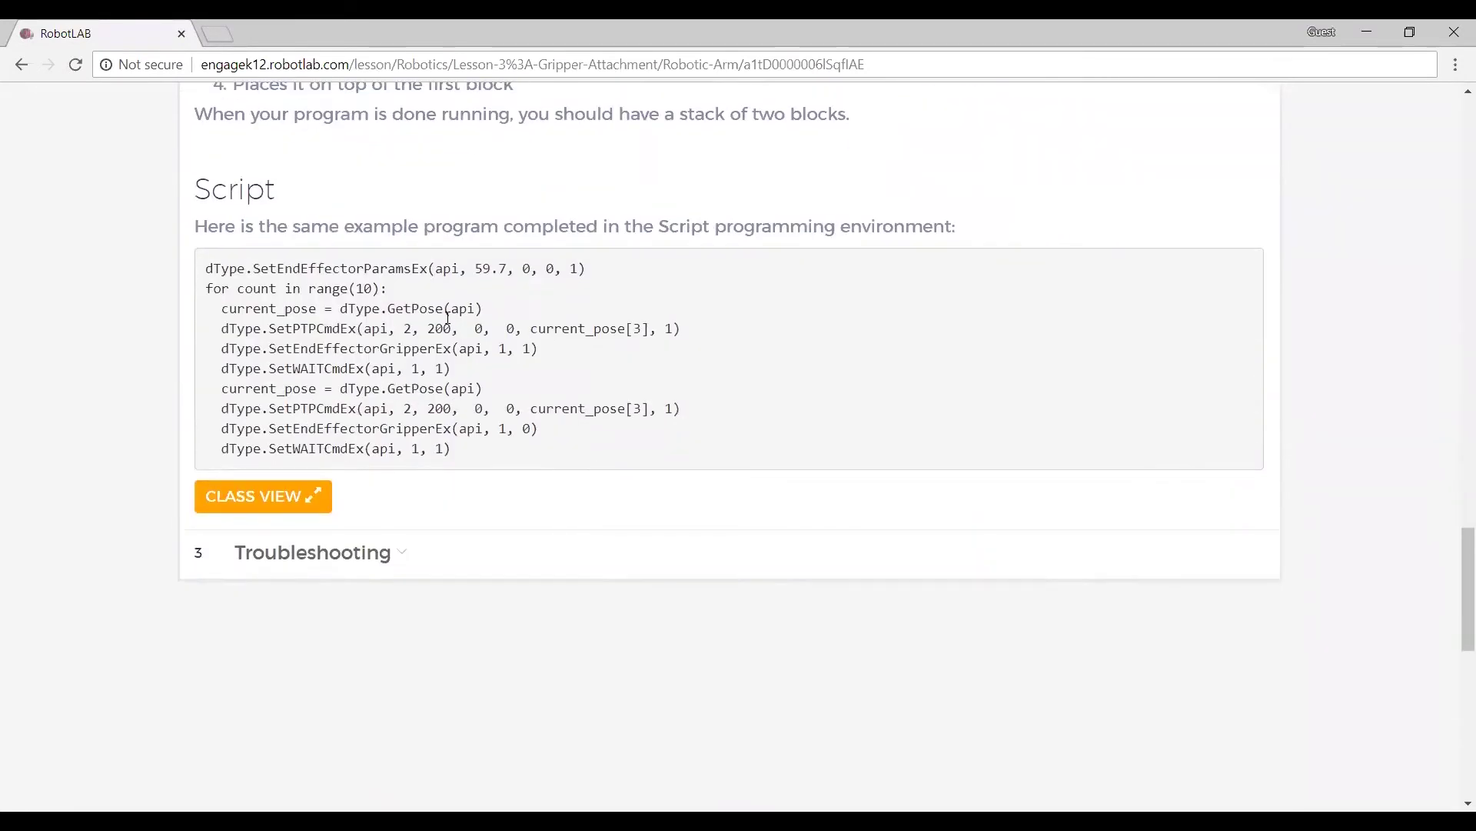
After the Blockly and script examples, expand the Troubleshooting module.
{"action": "left_click", "coordinate": [298, 553]}
{"action": "scroll", "coordinate": [527, 498], "scroll_direction": "up", "scroll_amount": 3}
{"action": "scroll", "coordinate": [526, 499], "scroll_direction": "up", "scroll_amount": 3}
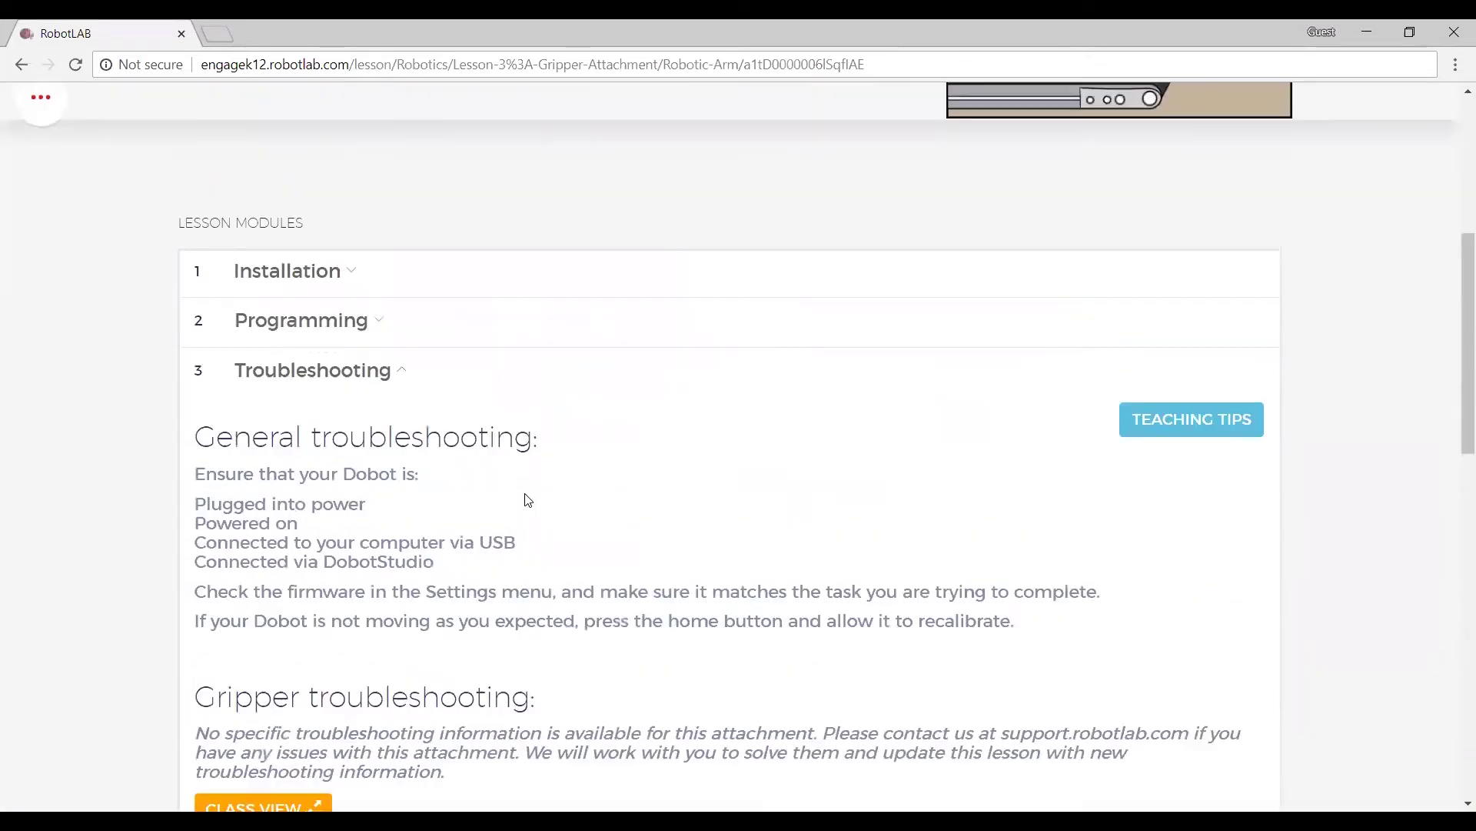
{"action": "scroll", "coordinate": [526, 499], "scroll_direction": "up", "scroll_amount": 3}
{"action": "scroll", "coordinate": [526, 498], "scroll_direction": "down", "scroll_amount": 2}
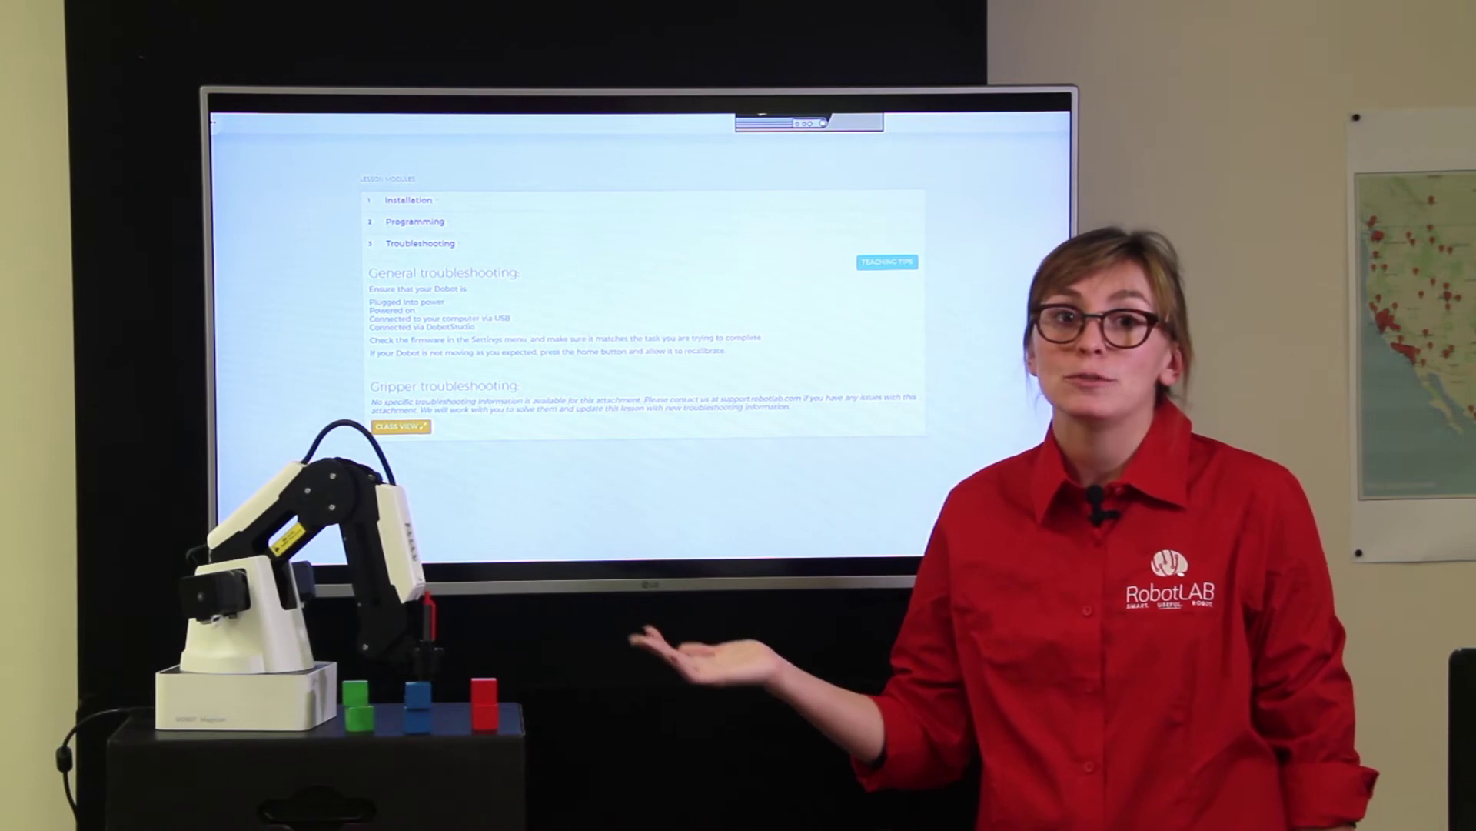
{"action": "scroll", "coordinate": [526, 346], "scroll_direction": "up", "scroll_amount": 1}
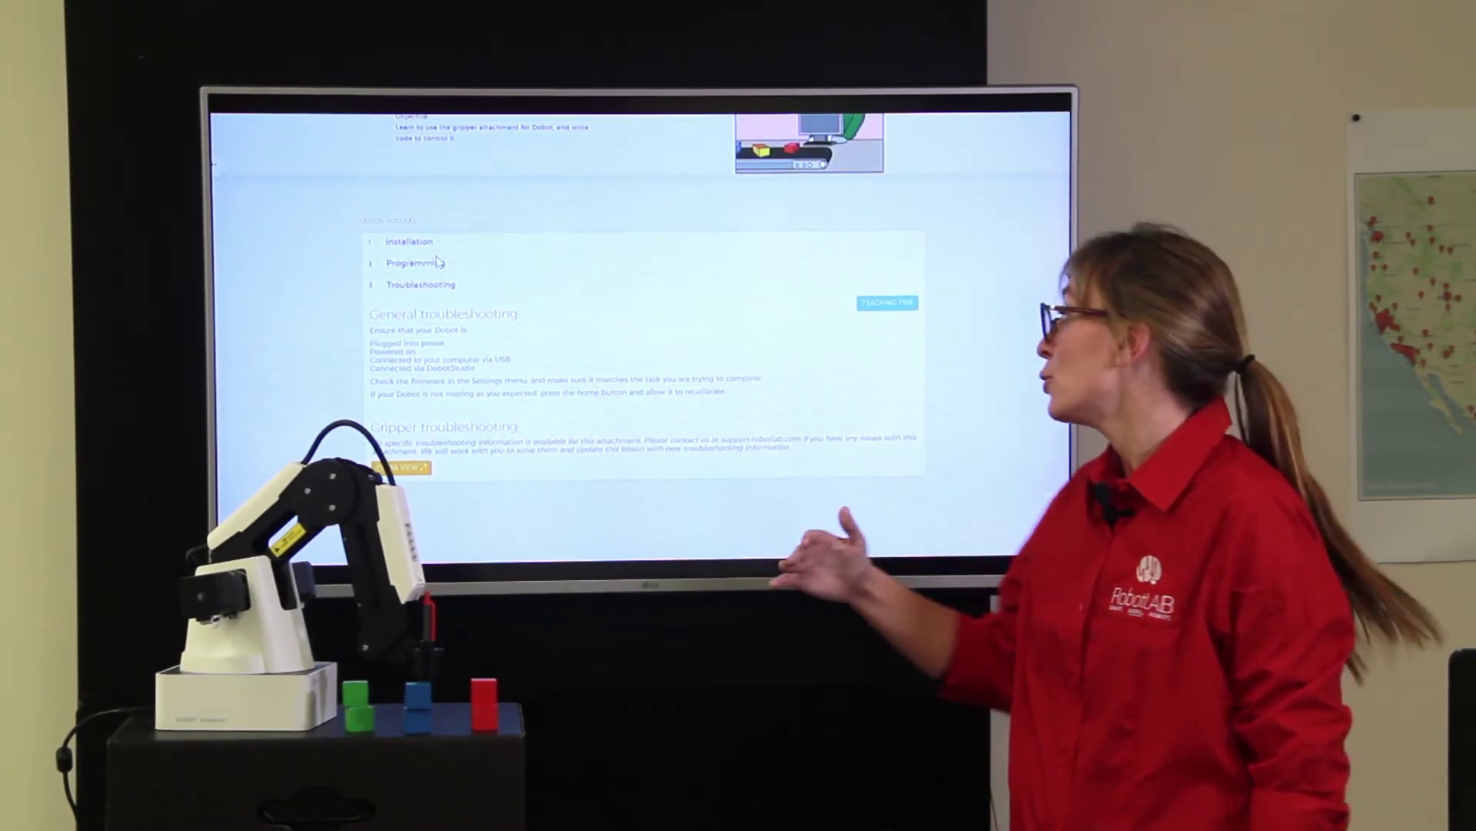
{"action": "scroll", "coordinate": [438, 263], "scroll_direction": "up", "scroll_amount": 1}
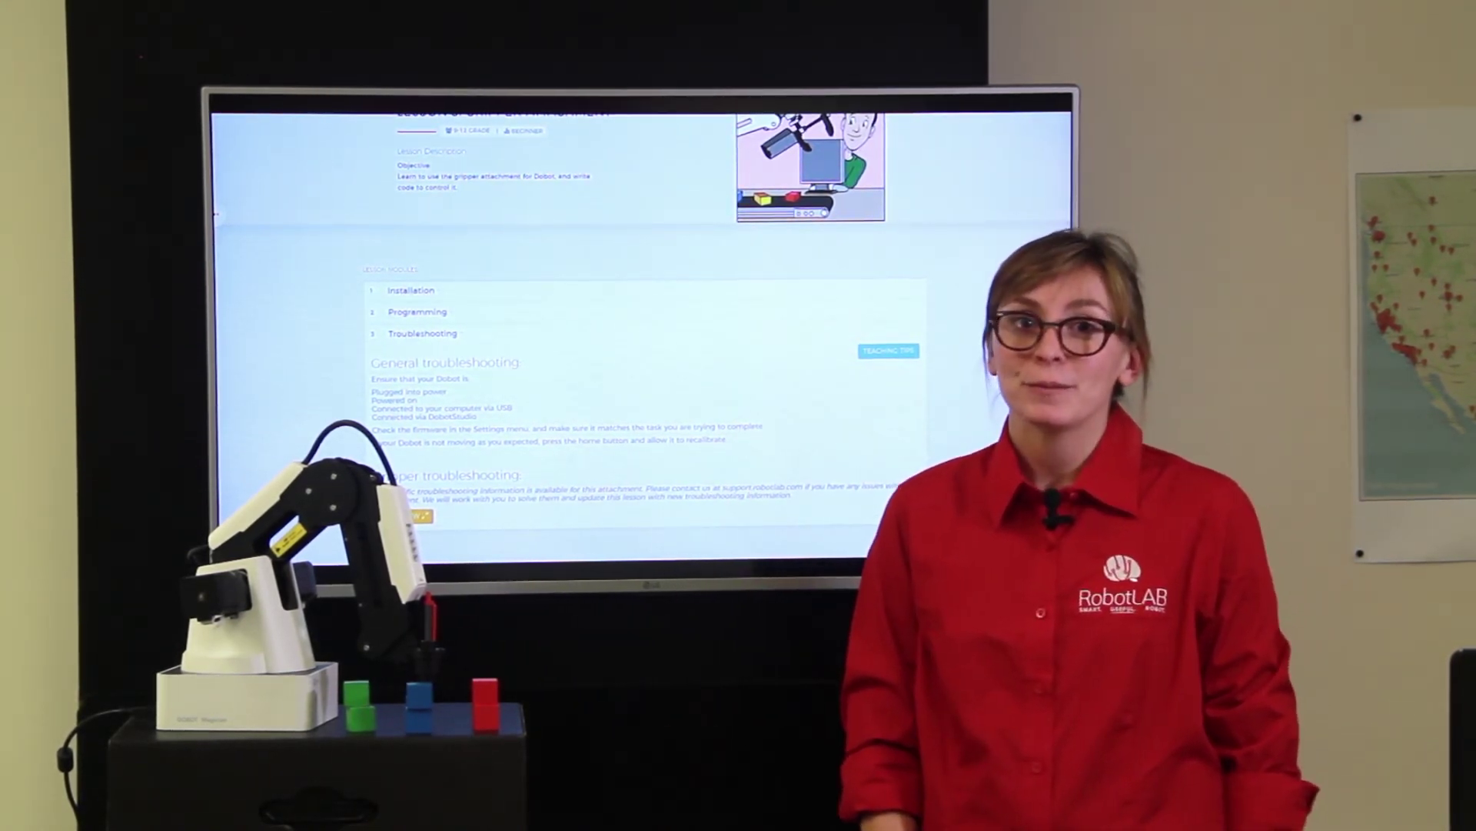
Collapse the Troubleshooting module so all three Lesson 3 modules are closed.
{"action": "left_click", "coordinate": [422, 333]}
{"action": "scroll", "coordinate": [414, 336], "scroll_direction": "up", "scroll_amount": 3}
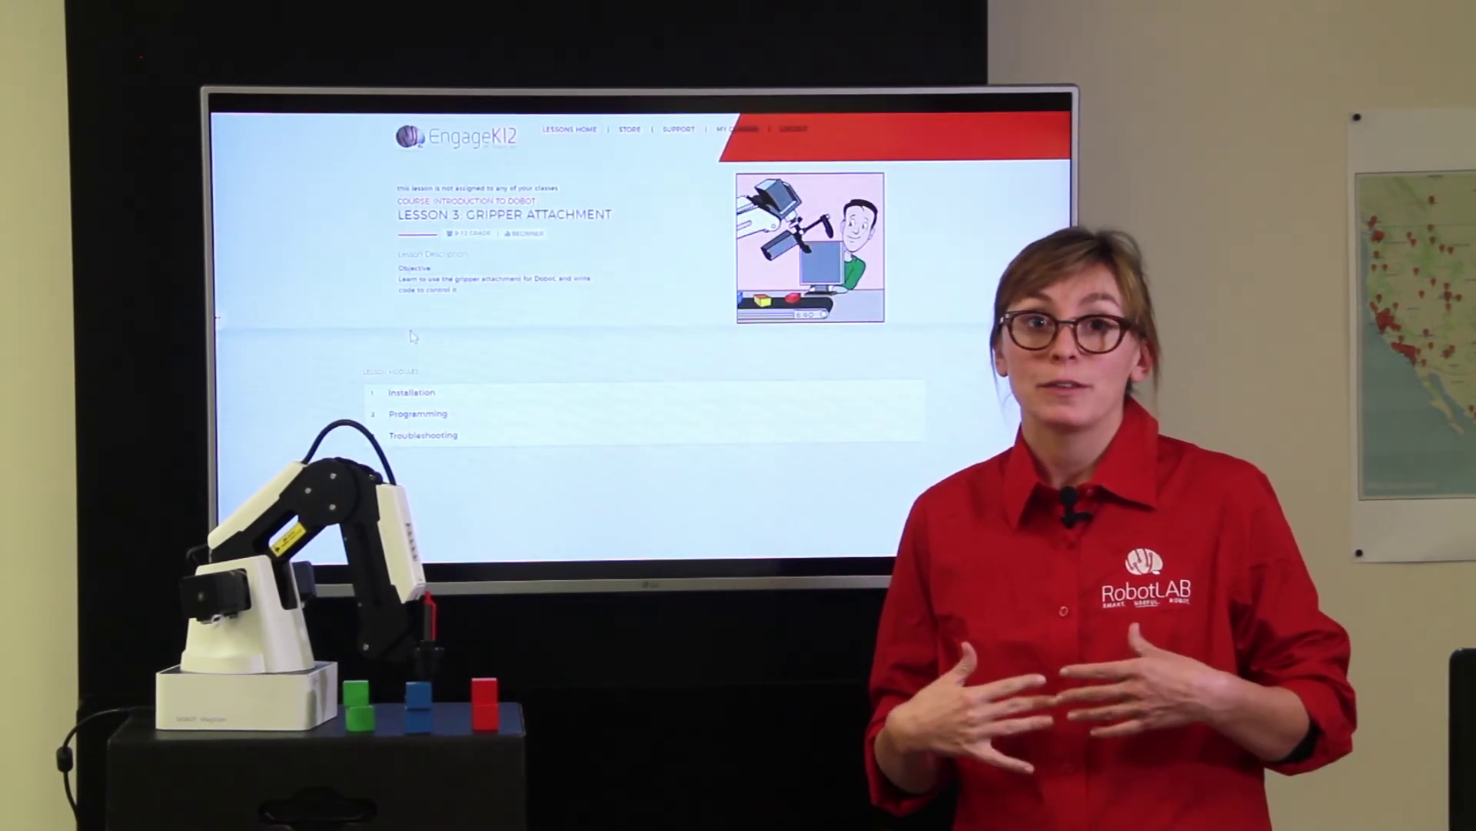